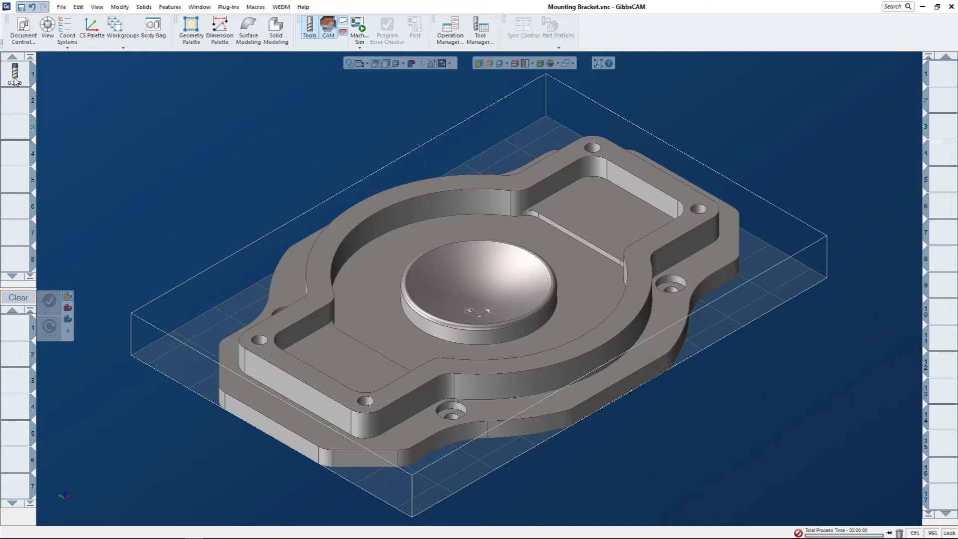
- Create a Contour process for tool 1 with the 0.250 finish endmill and open Process #1 Contour
drag(15, 79, 17, 328)
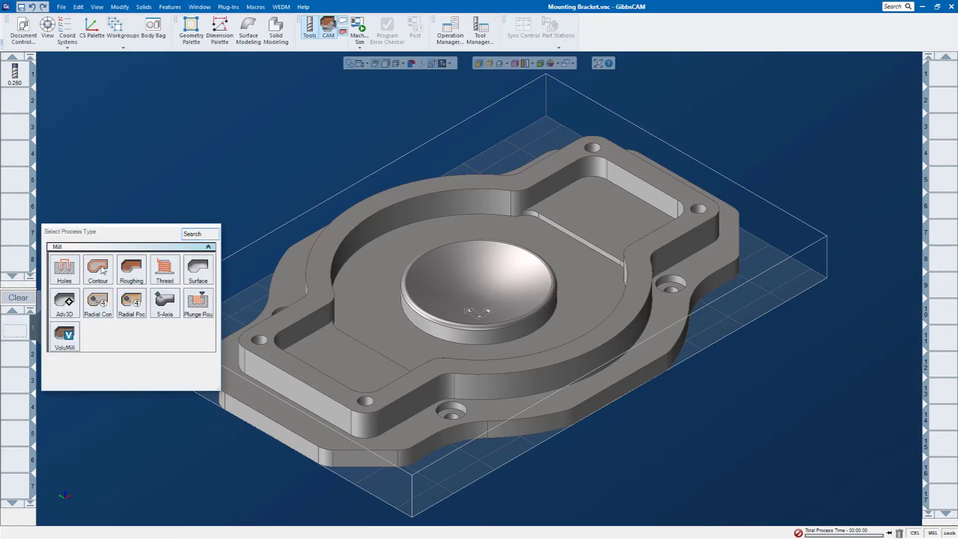
click(98, 271)
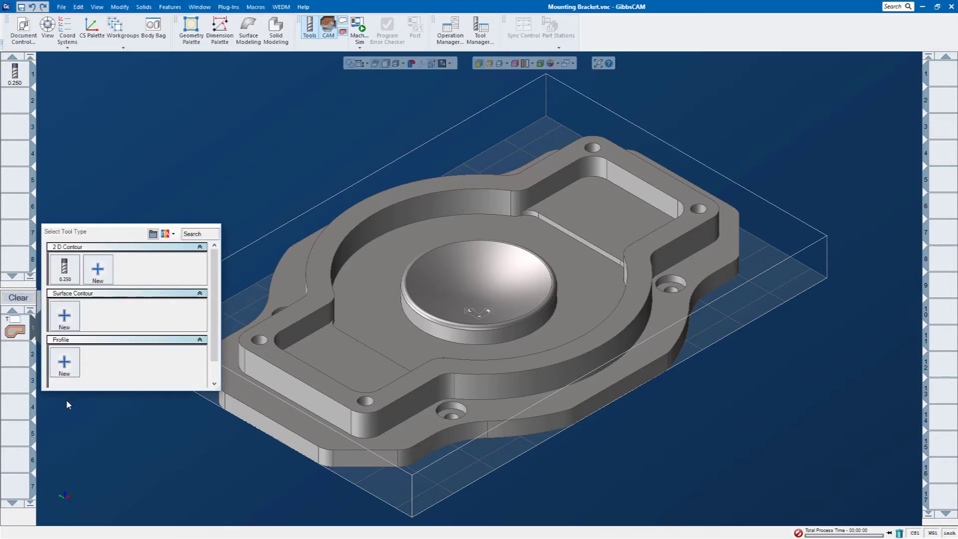
mouse_move(73, 279)
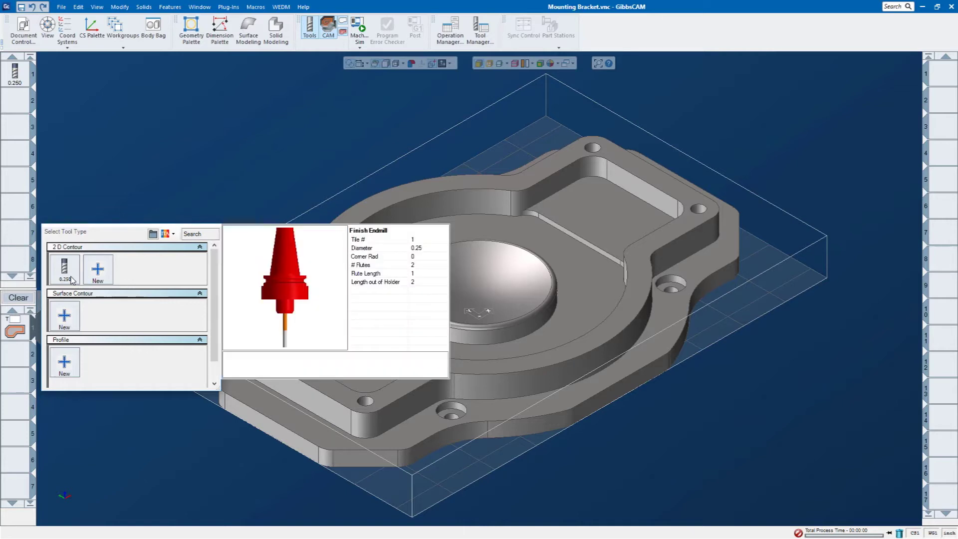
drag(20, 74, 15, 324)
double_click(15, 330)
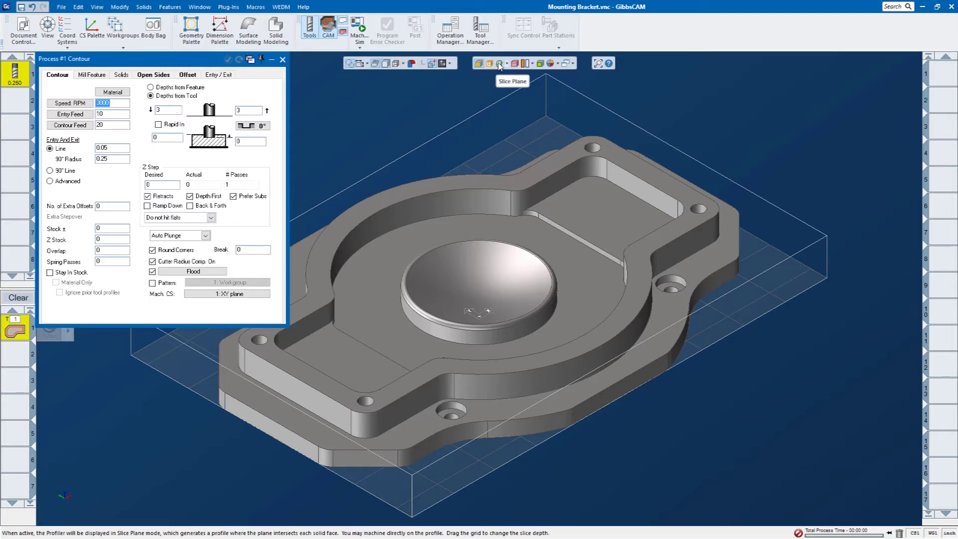
- Display the slice plane so the bracket's profile outlines appear
click(500, 65)
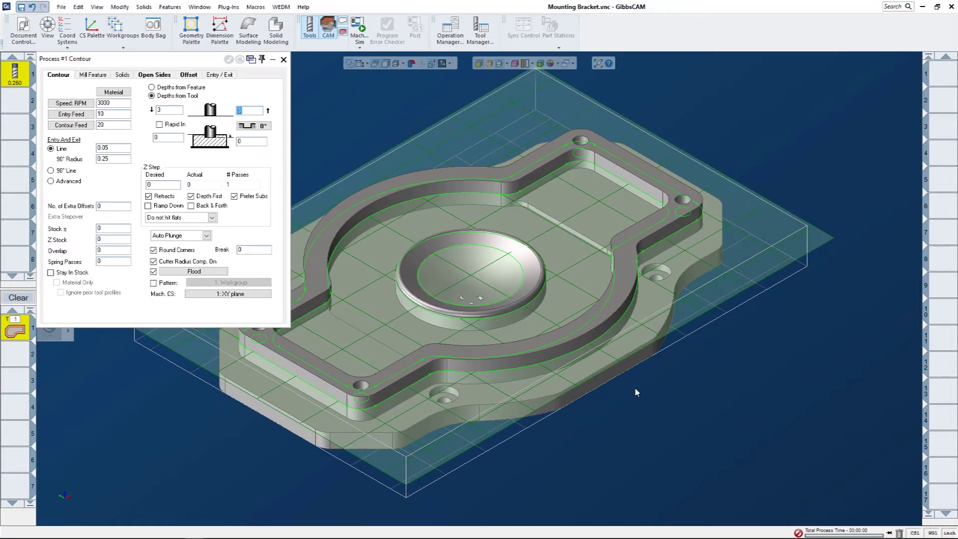
- Select the outer boss contour as the path and reposition its start point
click(584, 347)
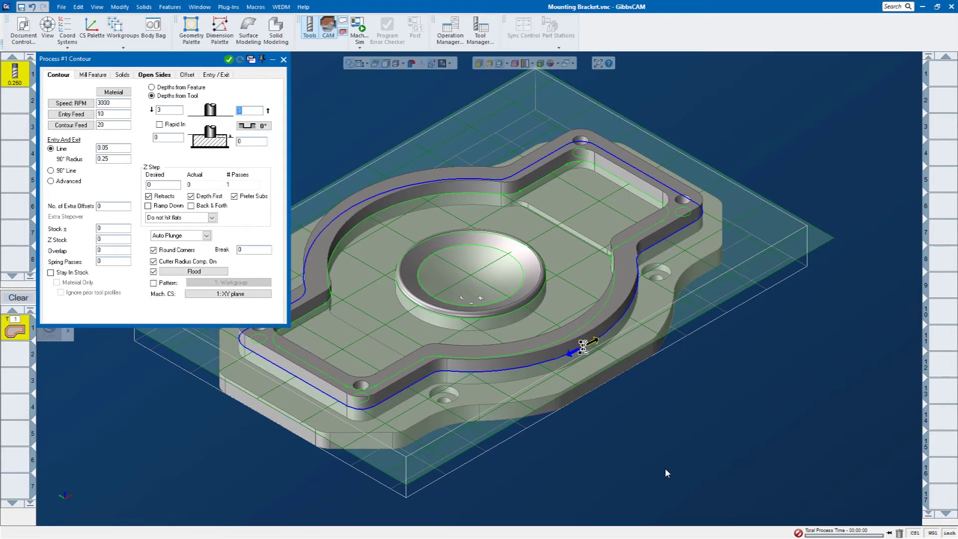
click(633, 166)
click(409, 187)
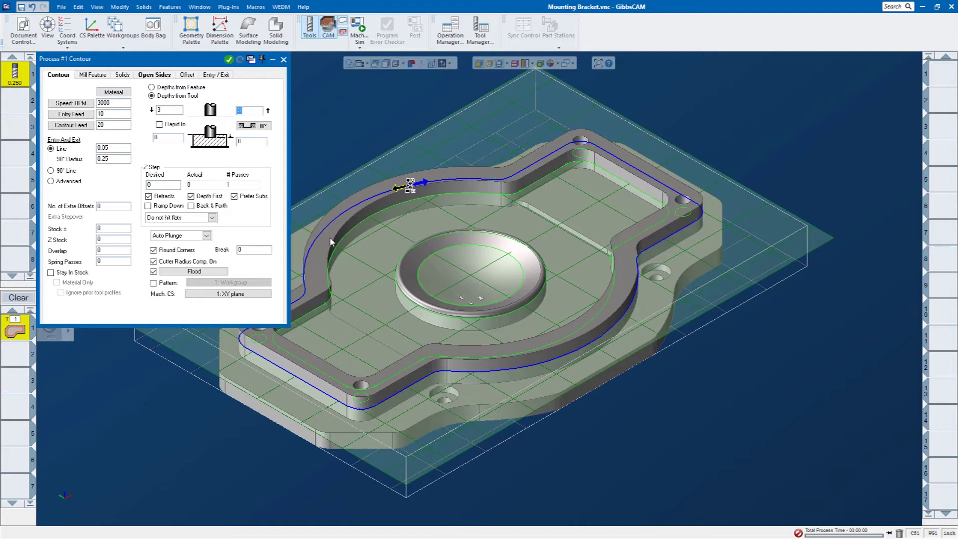
click(314, 242)
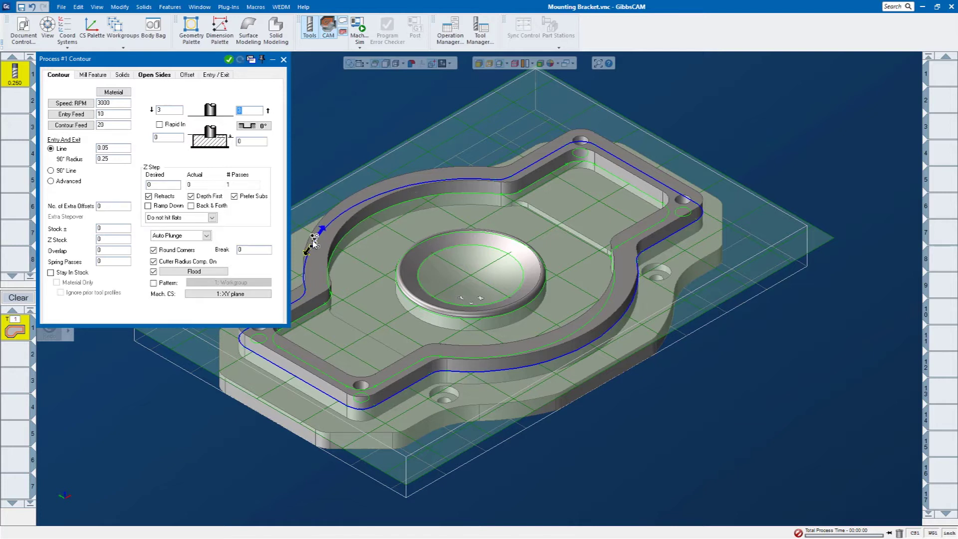
click(540, 160)
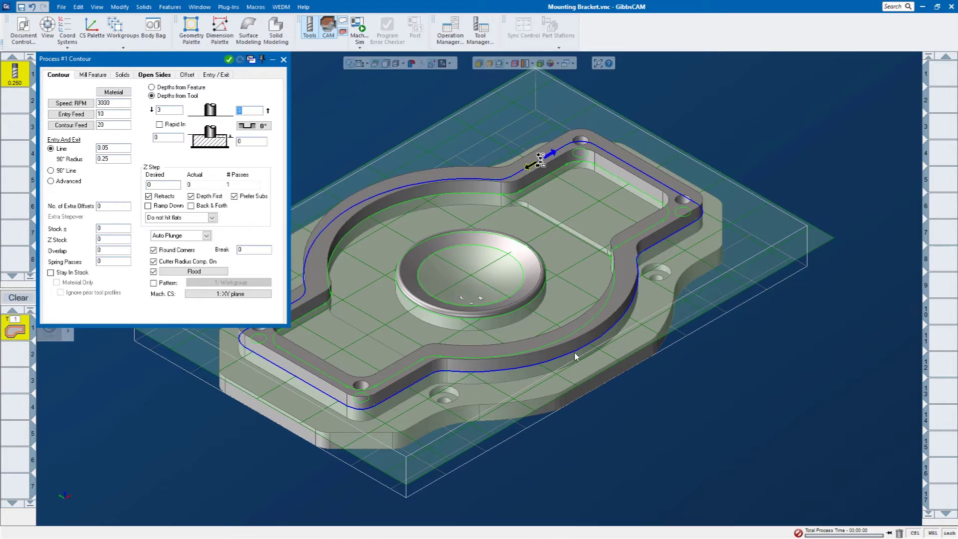
click(578, 347)
- Reverse the cutting direction and route the open path to end on the upper-right wall
click(592, 343)
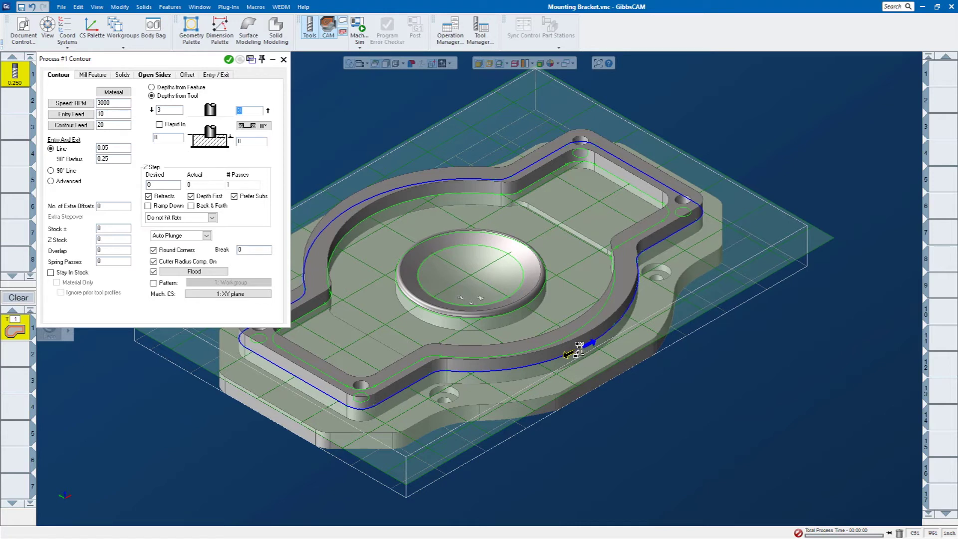
click(397, 393)
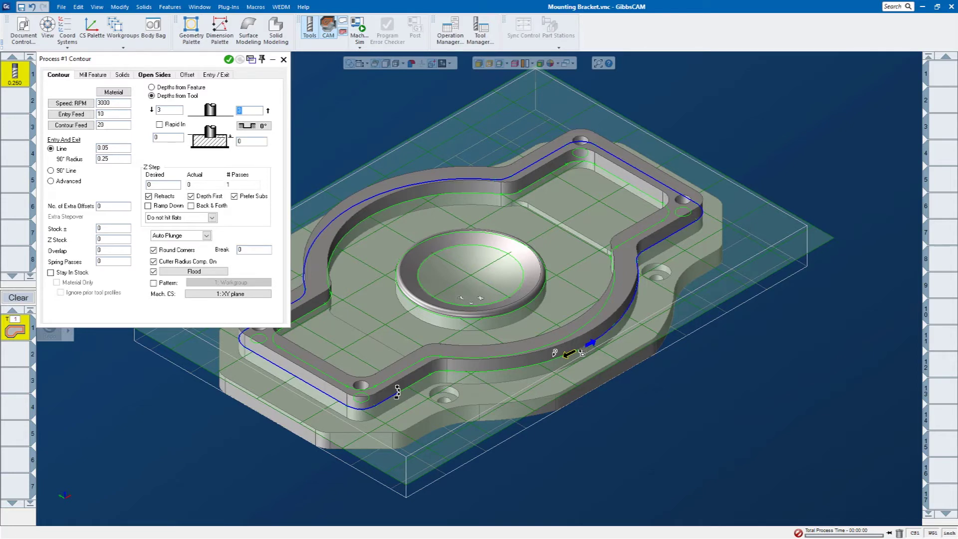
click(528, 363)
click(639, 259)
click(638, 172)
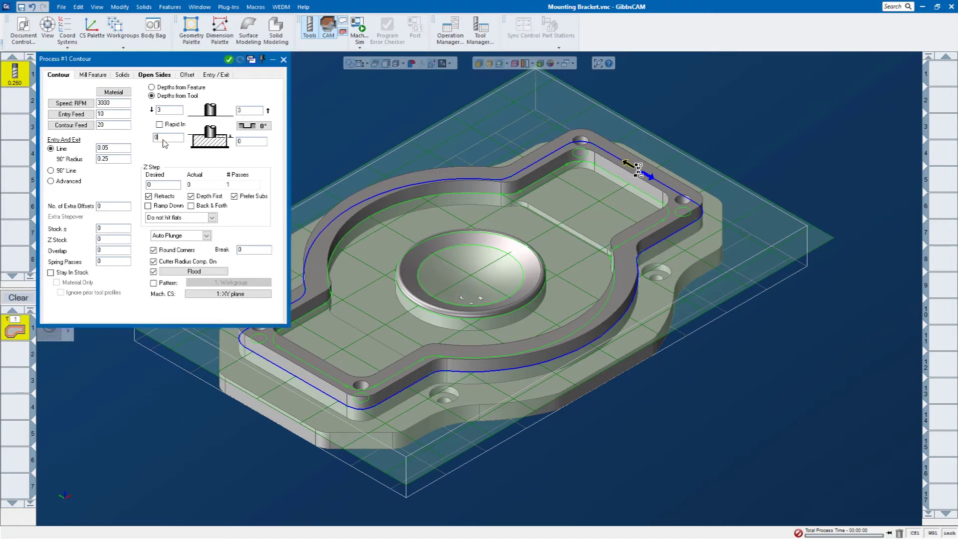
- Pick part walls to fill the contour depths 0.625 and 0.25, giving a 0.375 Z step
double_click(162, 138)
click(624, 268)
click(249, 141)
click(657, 298)
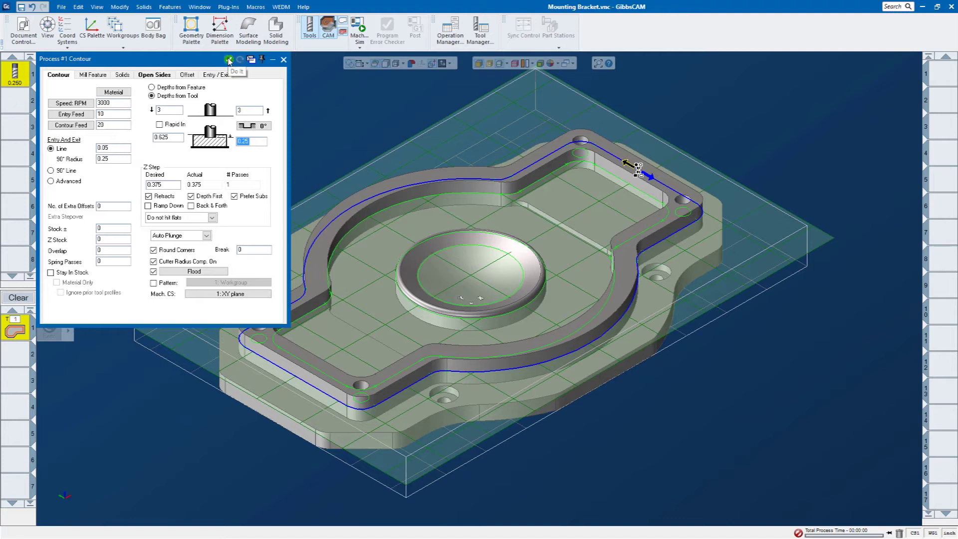
- Generate the single-pass outer boss contour toolpath with Do It
drag(201, 59, 256, 58)
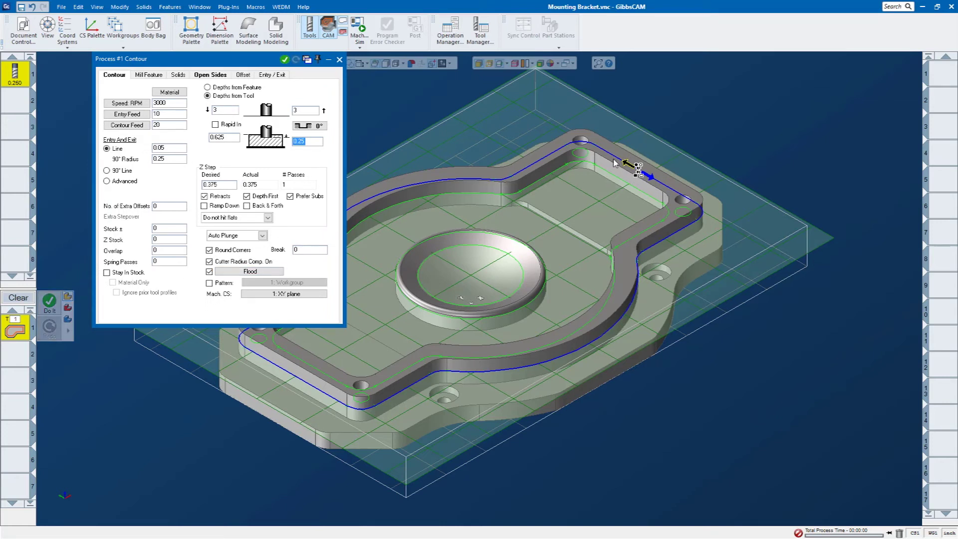
right_click(633, 140)
click(642, 107)
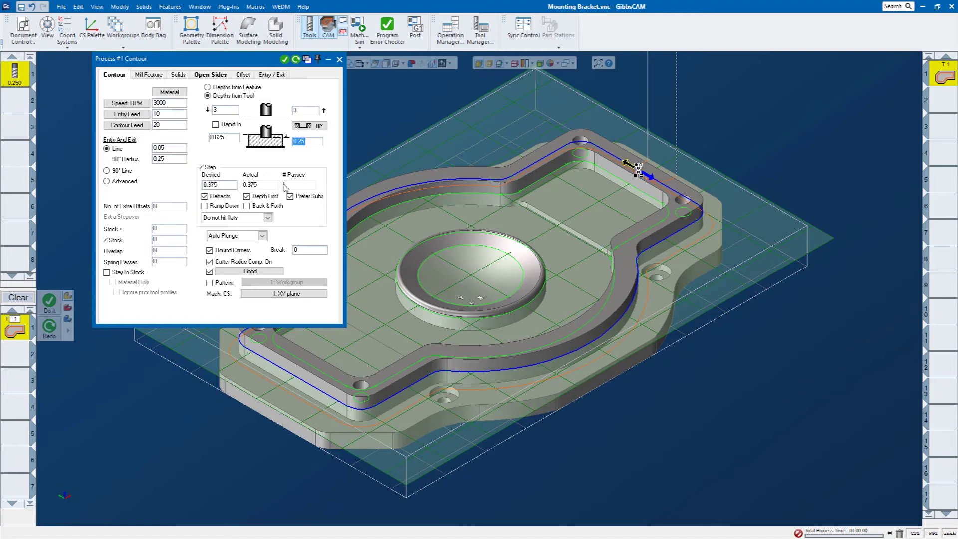
- Change Z Step Desired to 0.05 and redo the toolpath for 8 passes
drag(210, 183, 232, 184)
key(BackSpace)
text(05)
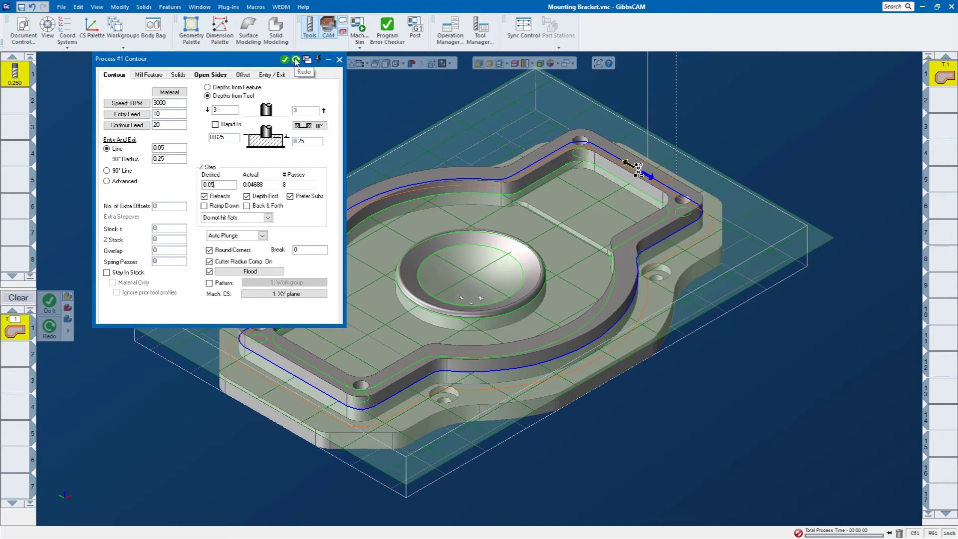
click(49, 328)
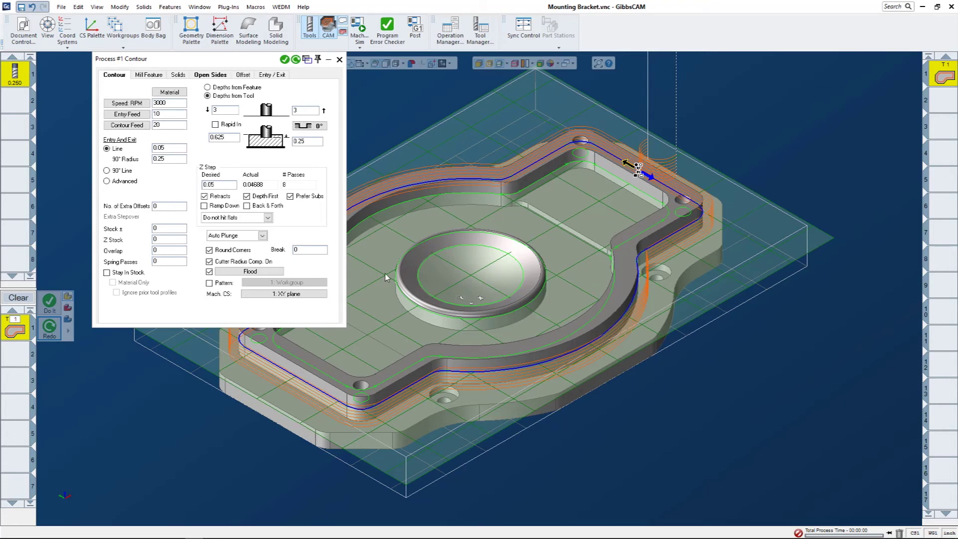
mouse_move(215, 64)
mouse_down()
mouse_move(181, 69)
mouse_move(211, 70)
mouse_up()
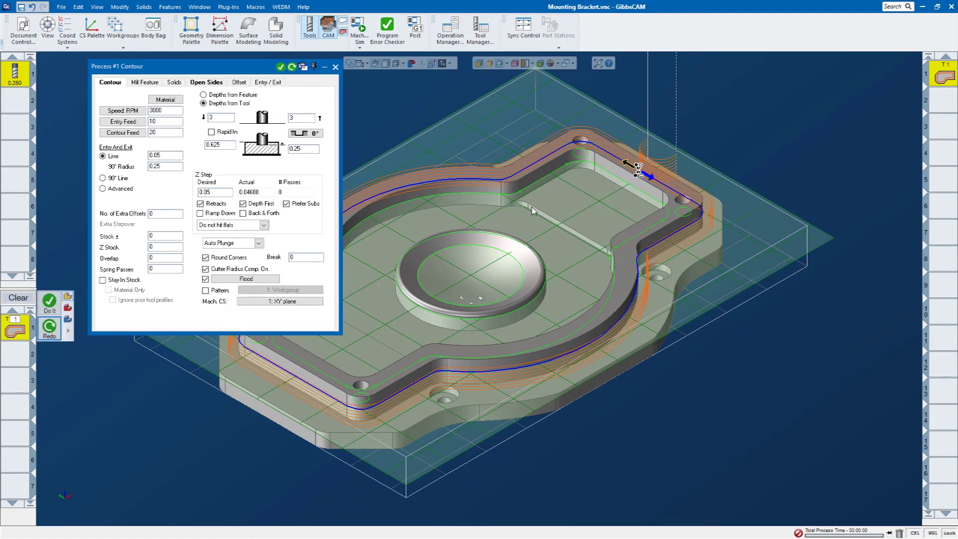
- Set a pocket contour from the upper wall to the right wall, keeping only the short span
click(507, 197)
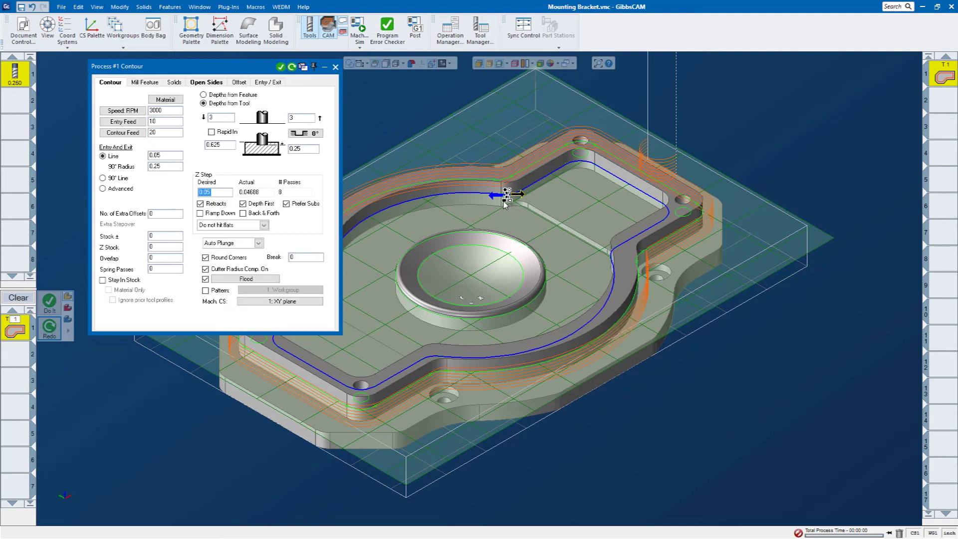
click(607, 257)
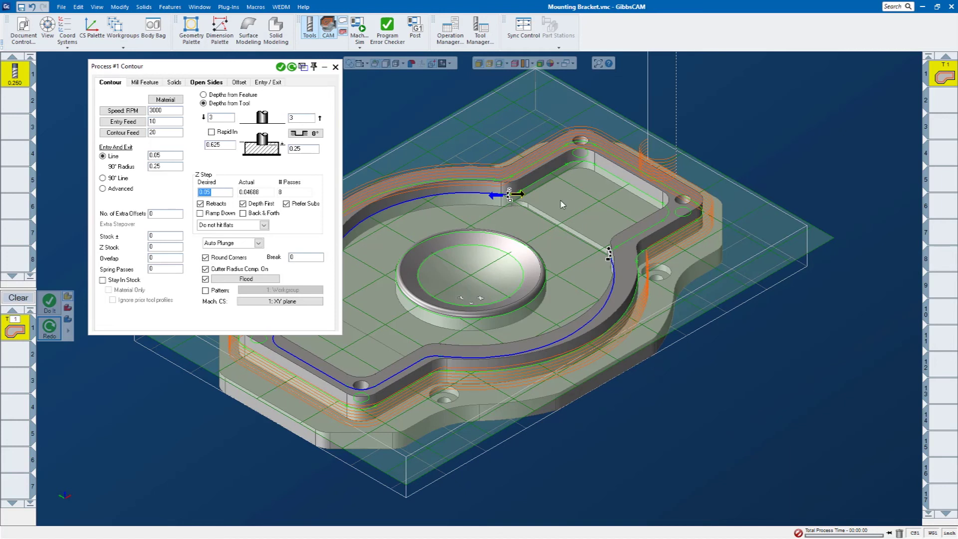
click(521, 195)
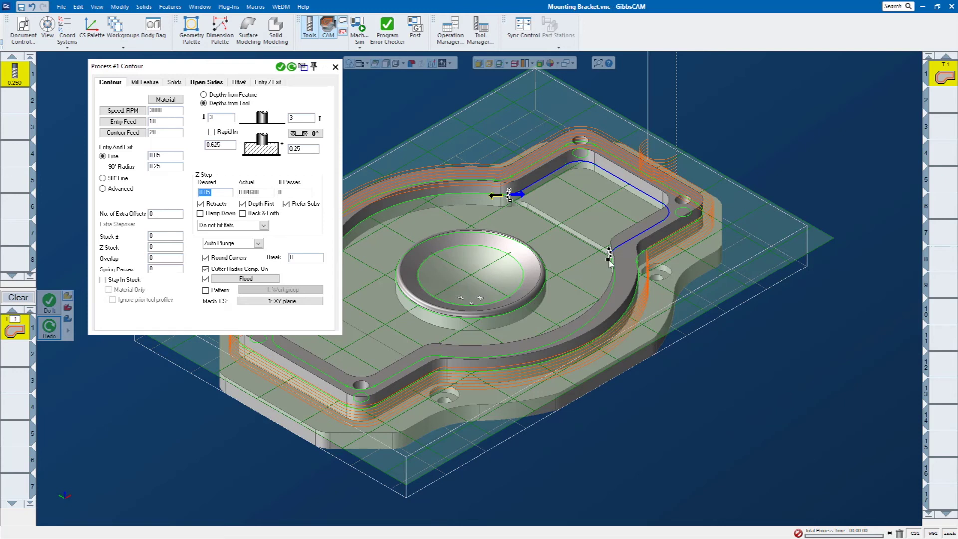
click(507, 197)
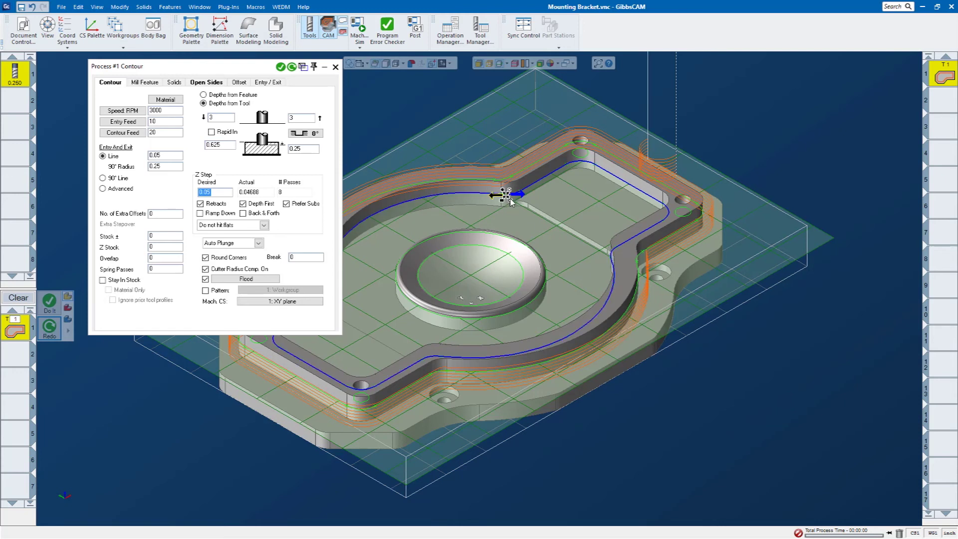
click(612, 262)
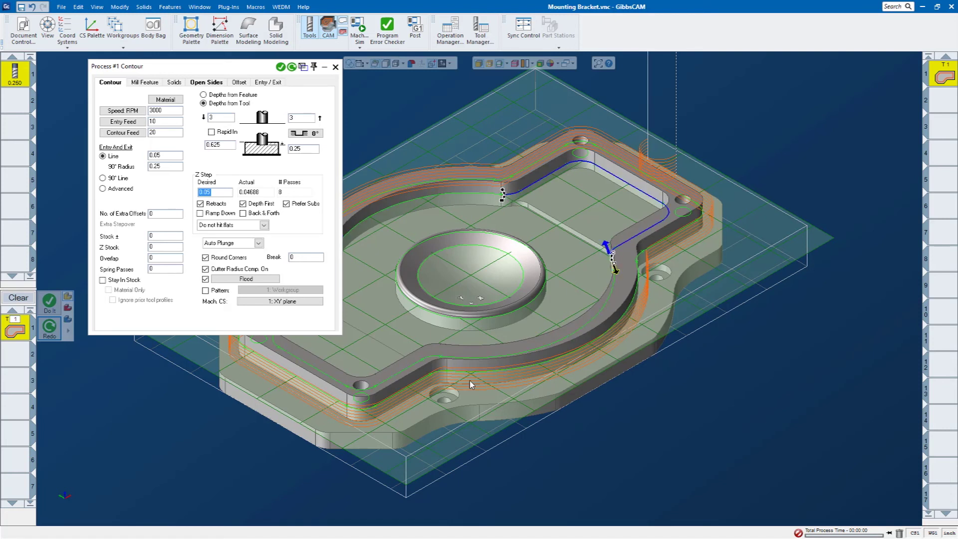
click(233, 144)
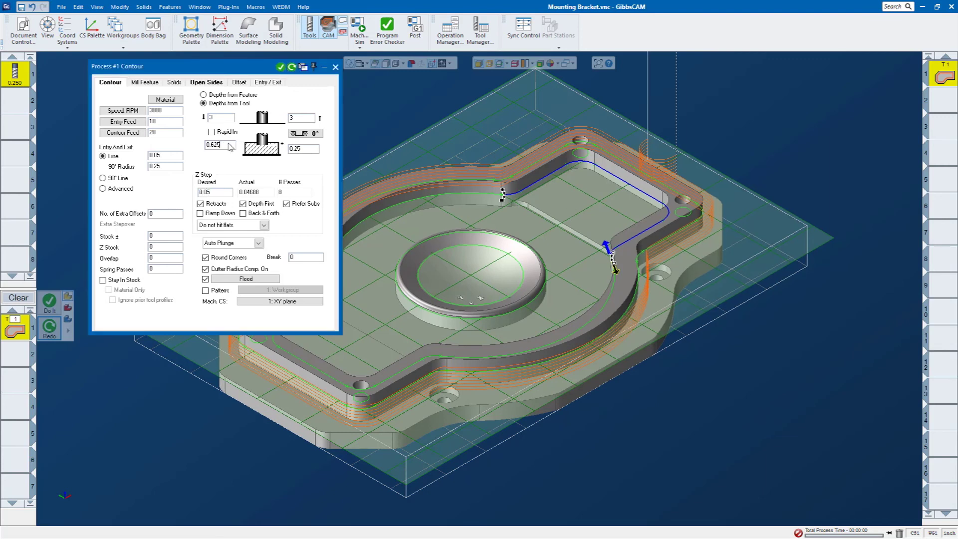
double_click(232, 144)
- Change the 0.25 depth to 0.325 and generate the 6-pass pocket contour as operation 2
click(307, 150)
text(0.325)
click(280, 68)
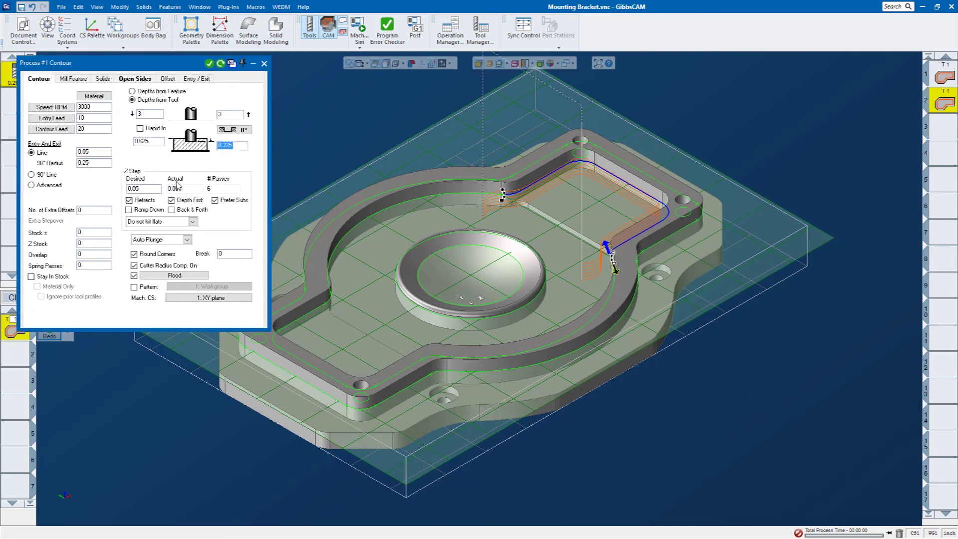
drag(152, 67, 273, 96)
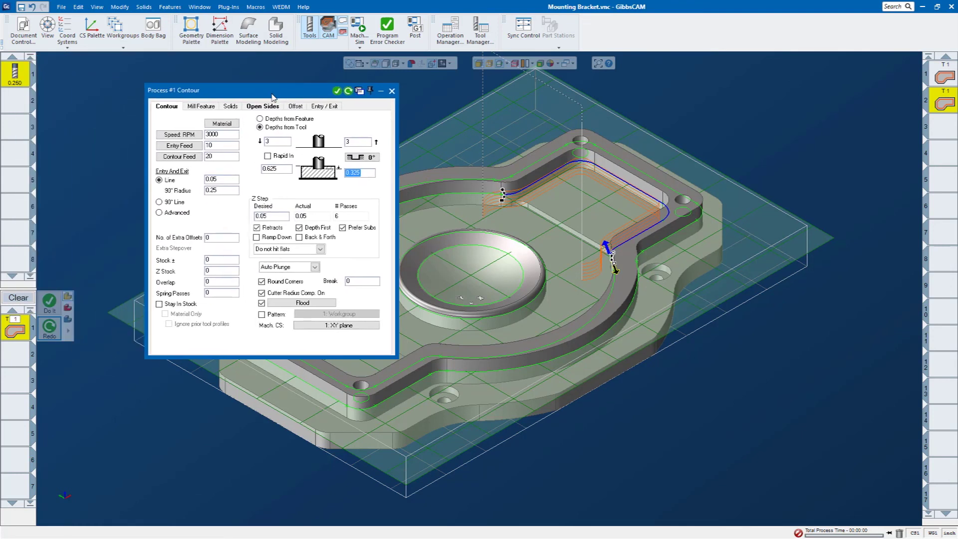